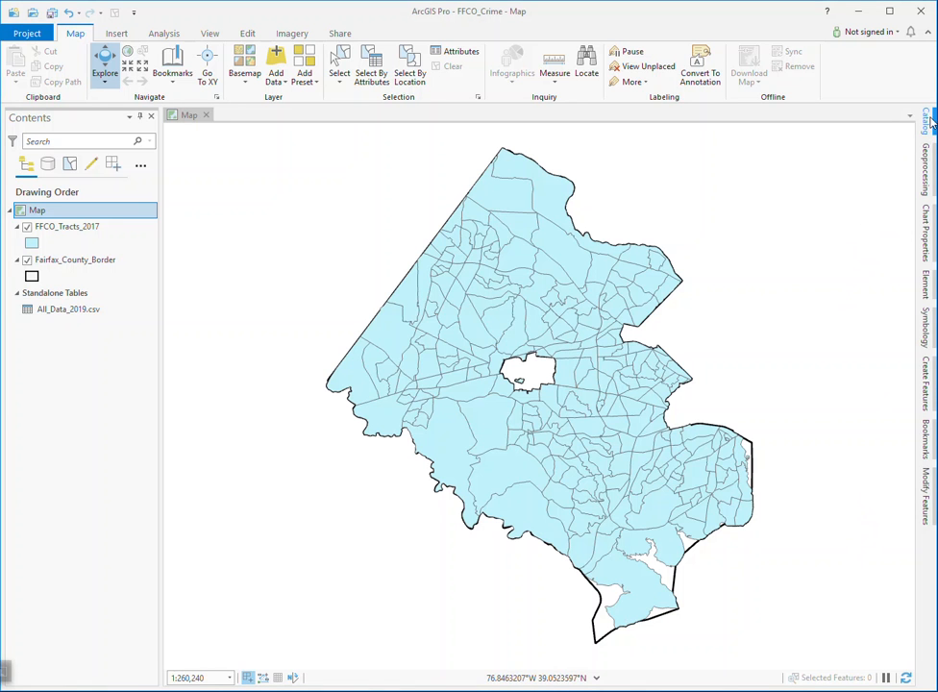
# Step: Add the FFCO_2019_Data feature class from FFCO_CRIME.gdb in the Fairfax County Crime folder to the current map
pyautogui.click(928, 128)
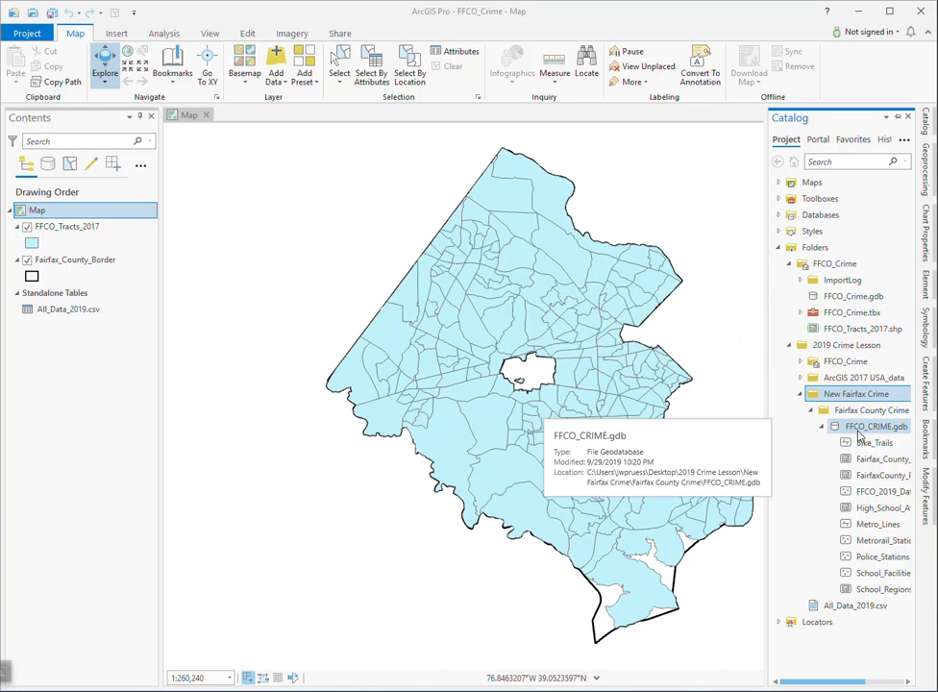
pyautogui.rightClick(874, 492)
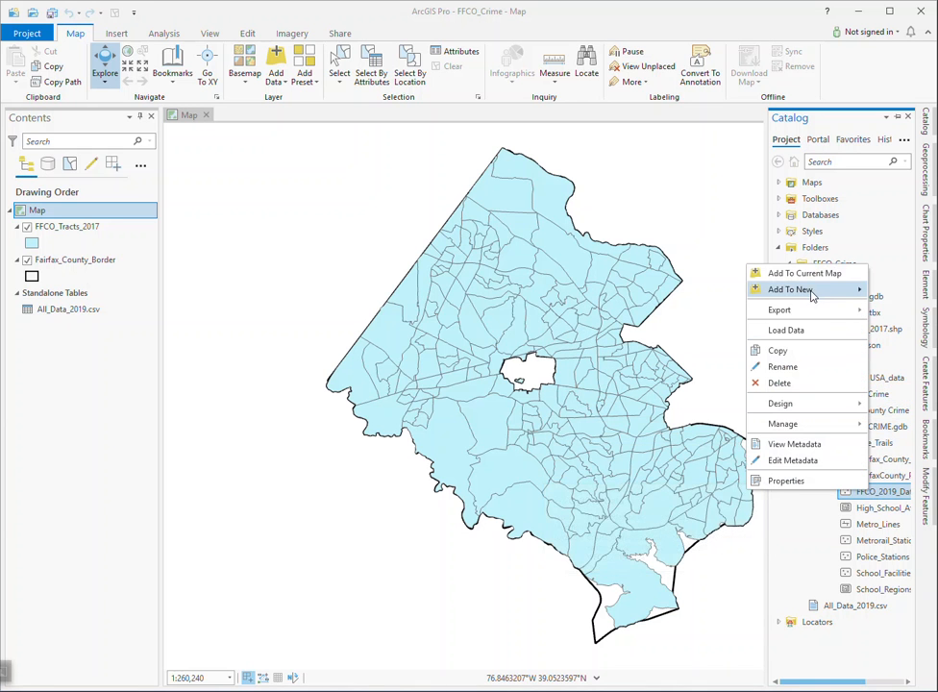
pyautogui.moveTo(804, 290)
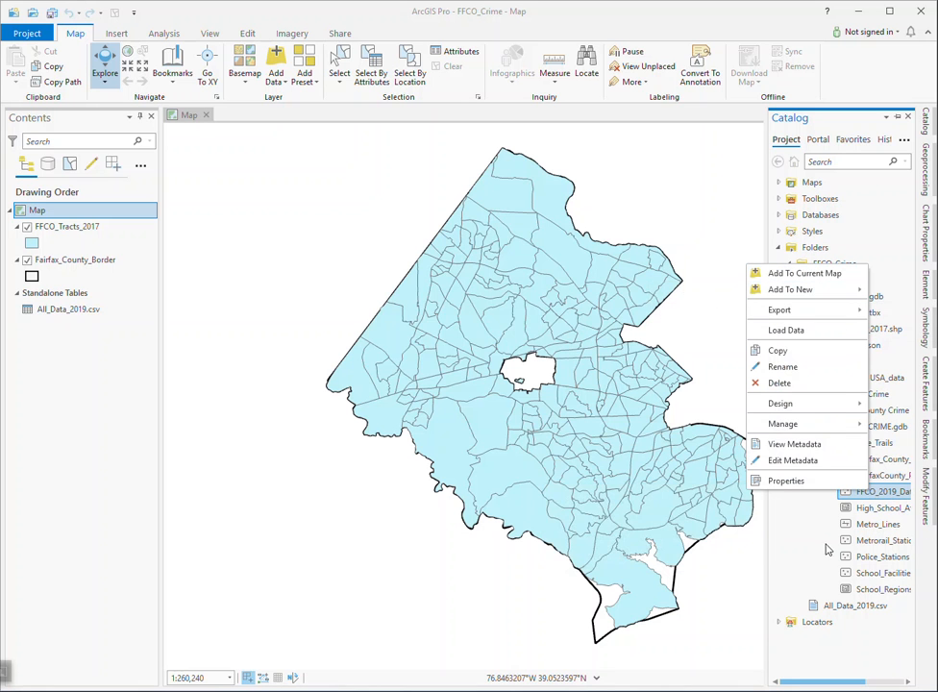
pyautogui.click(716, 581)
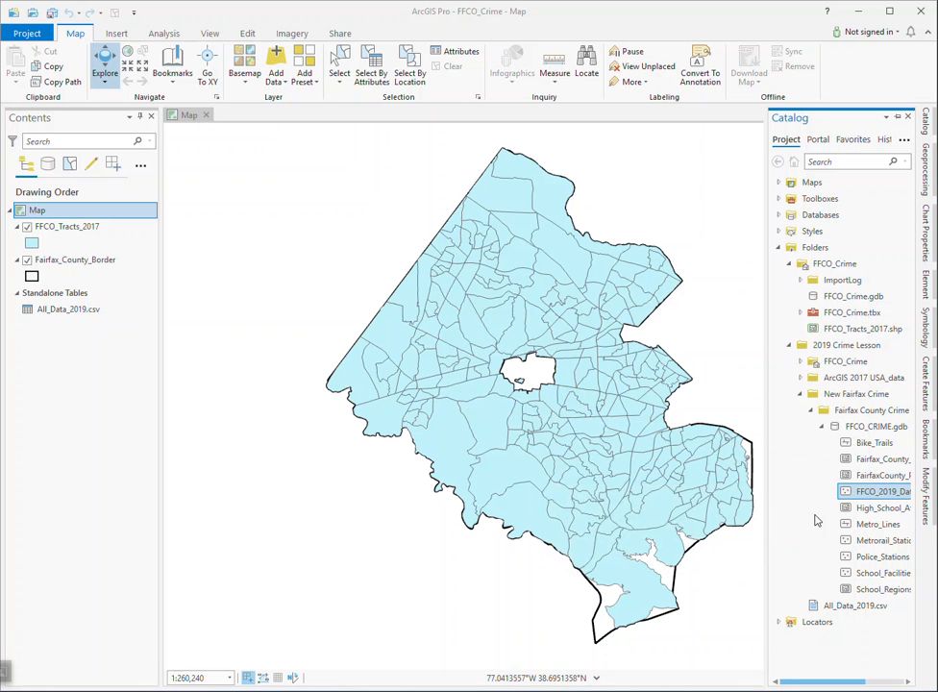
pyautogui.rightClick(863, 498)
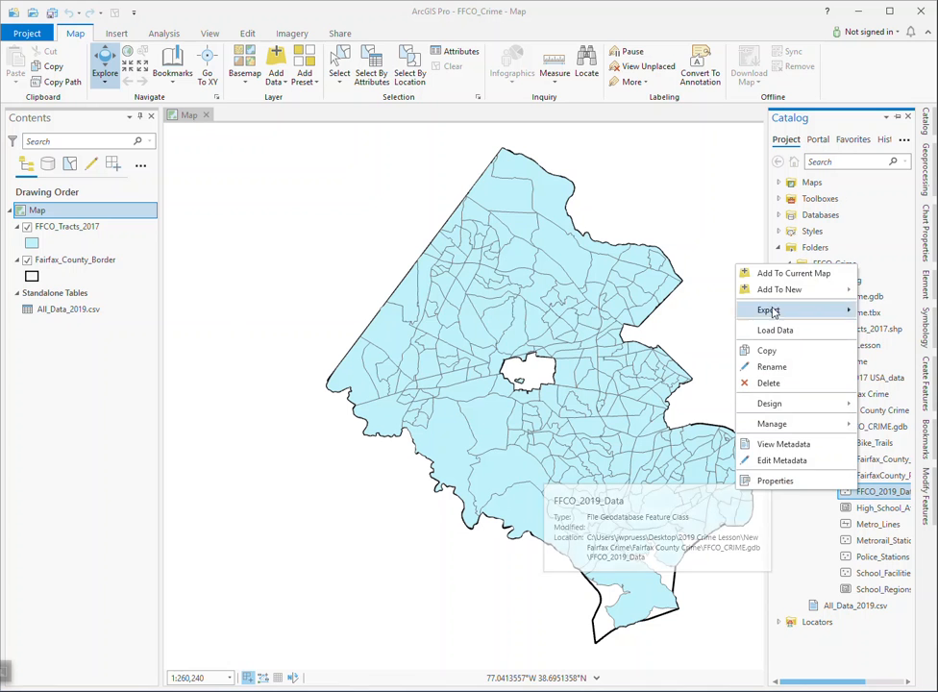
pyautogui.click(779, 274)
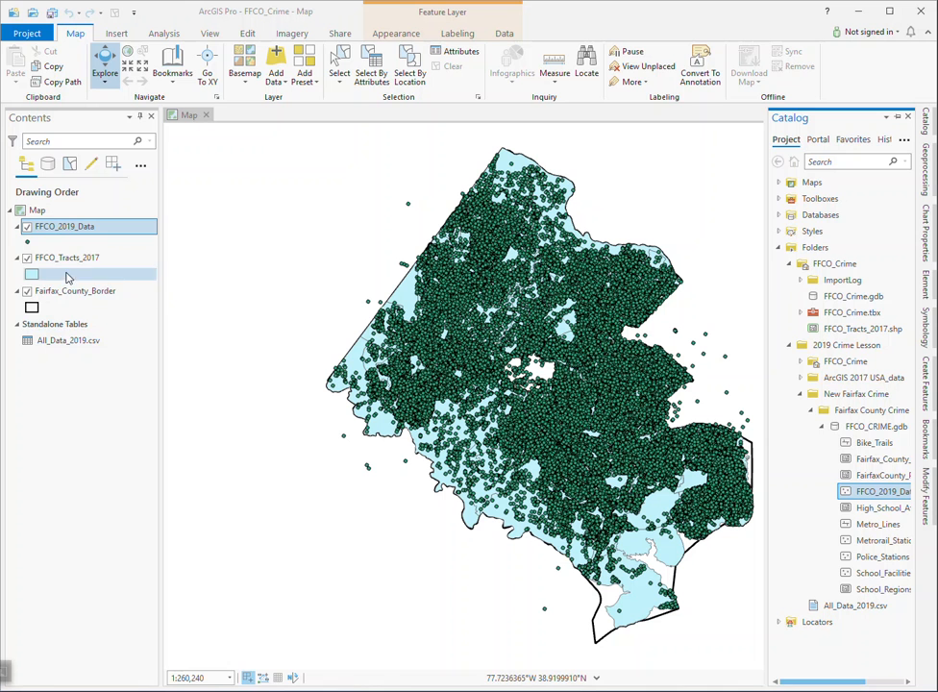
# Step: Open the attribute table of the FFCO_2019_Data layer and start a summary on its EventDescr field
pyautogui.rightClick(67, 231)
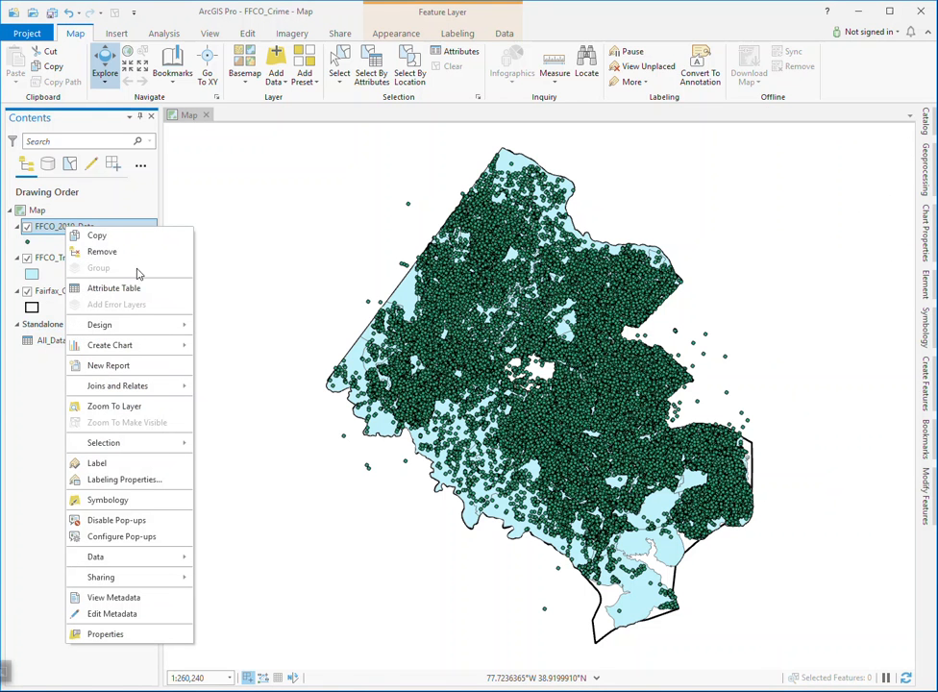
pyautogui.click(115, 288)
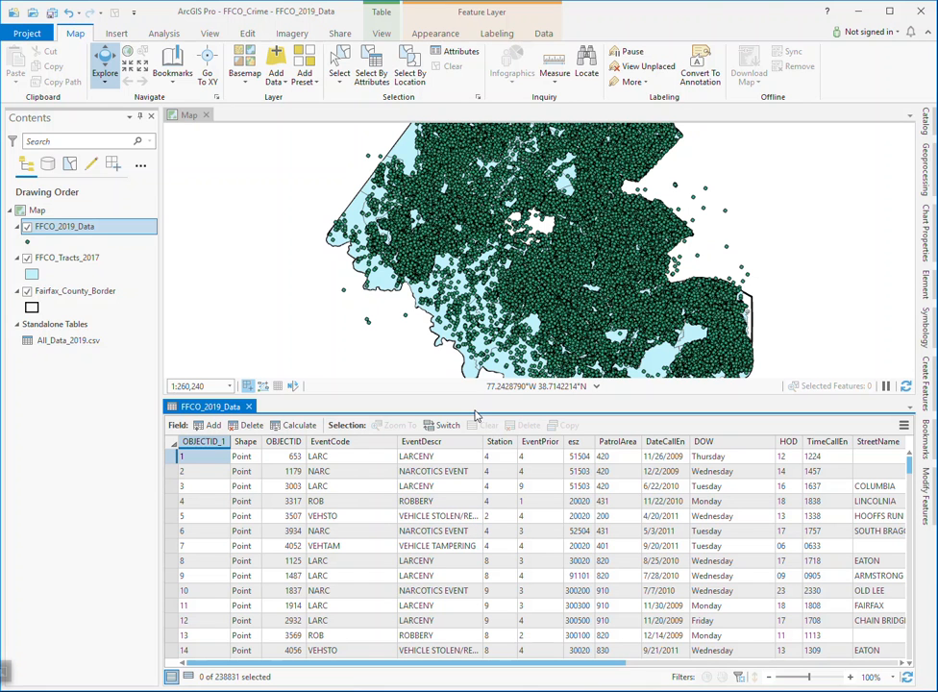
pyautogui.rightClick(429, 444)
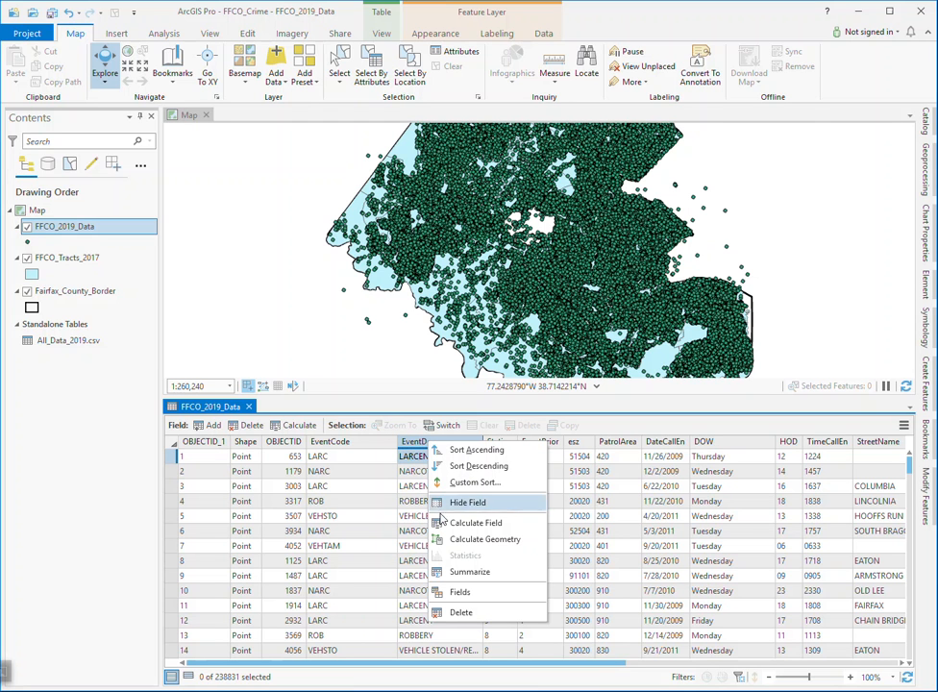
pyautogui.click(473, 572)
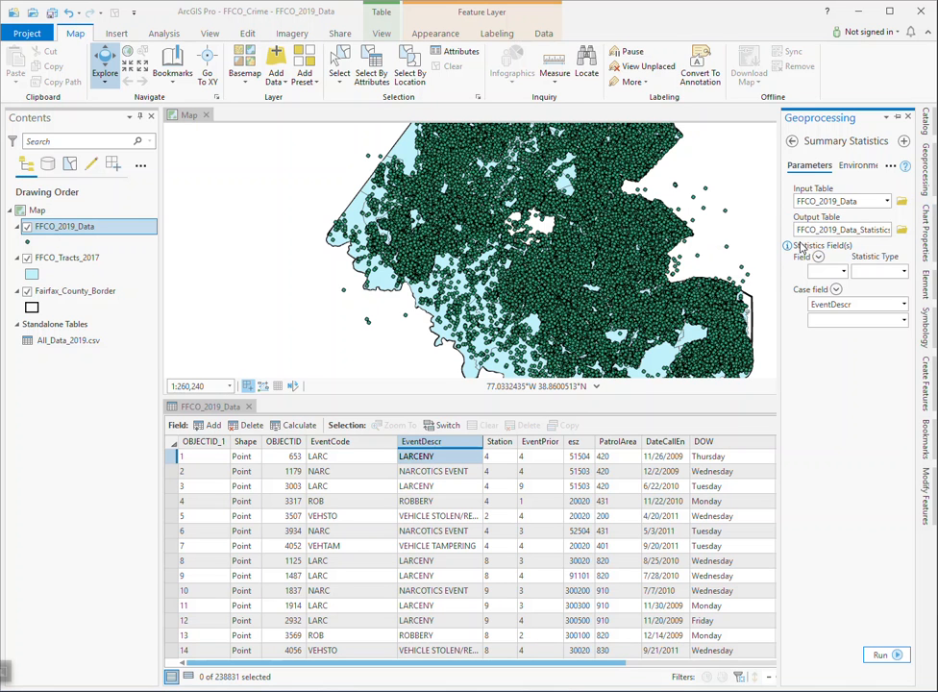
# Step: Set the summary's output table to Crime_Type_Summary in the project's FFCO_Crime.gdb geodatabase
pyautogui.click(902, 230)
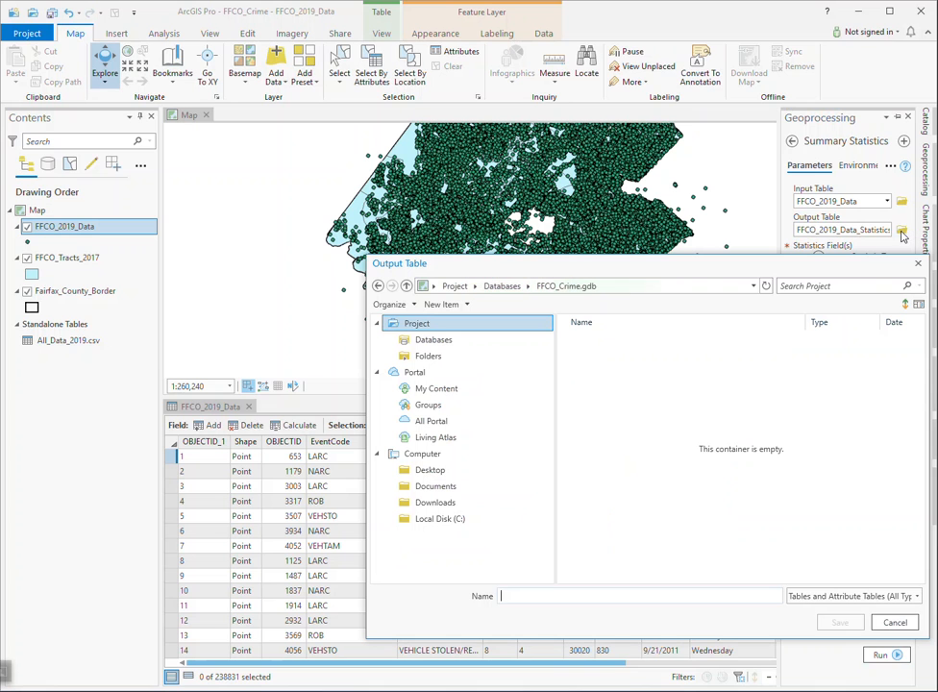
pyautogui.click(565, 602)
pyautogui.write('C')
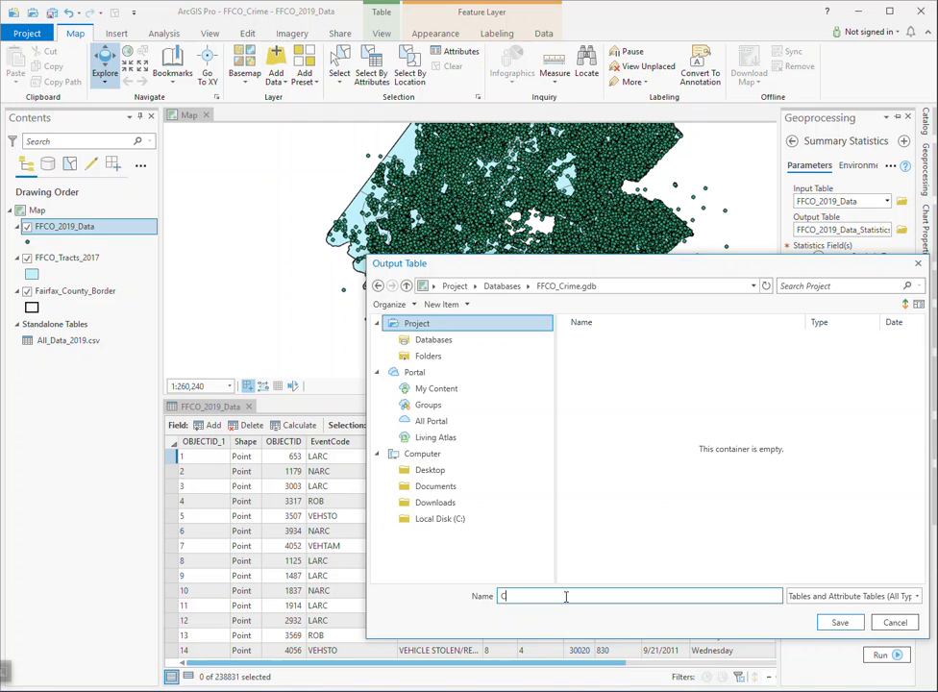
pyautogui.write('rime_Type_Summary')
pyautogui.click(837, 623)
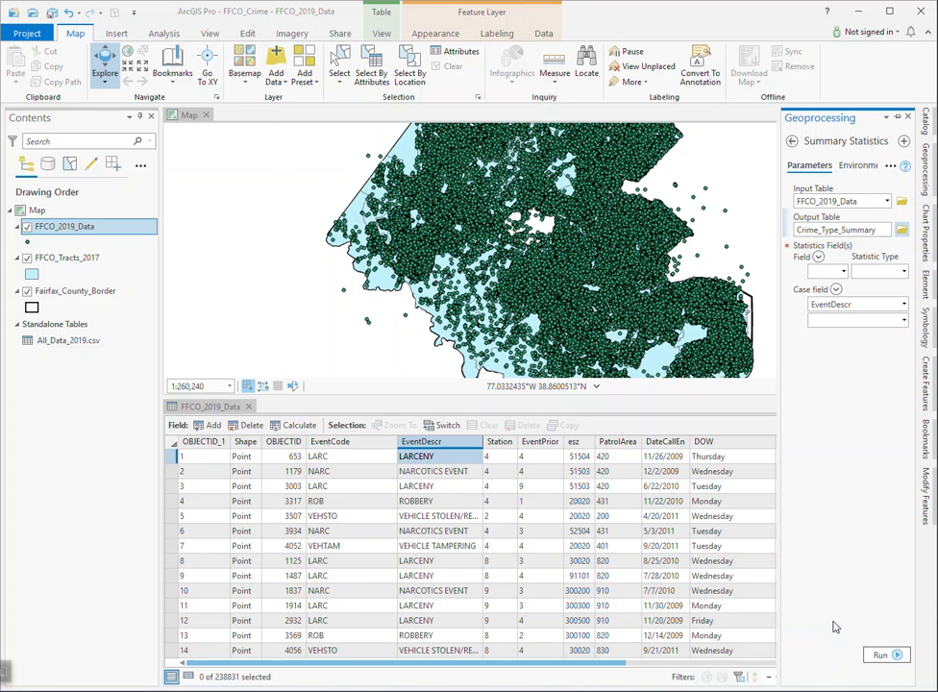
# Step: Choose EventDescr as the statistics field with the Maximum statistic type and run Summary Statistics
pyautogui.click(845, 273)
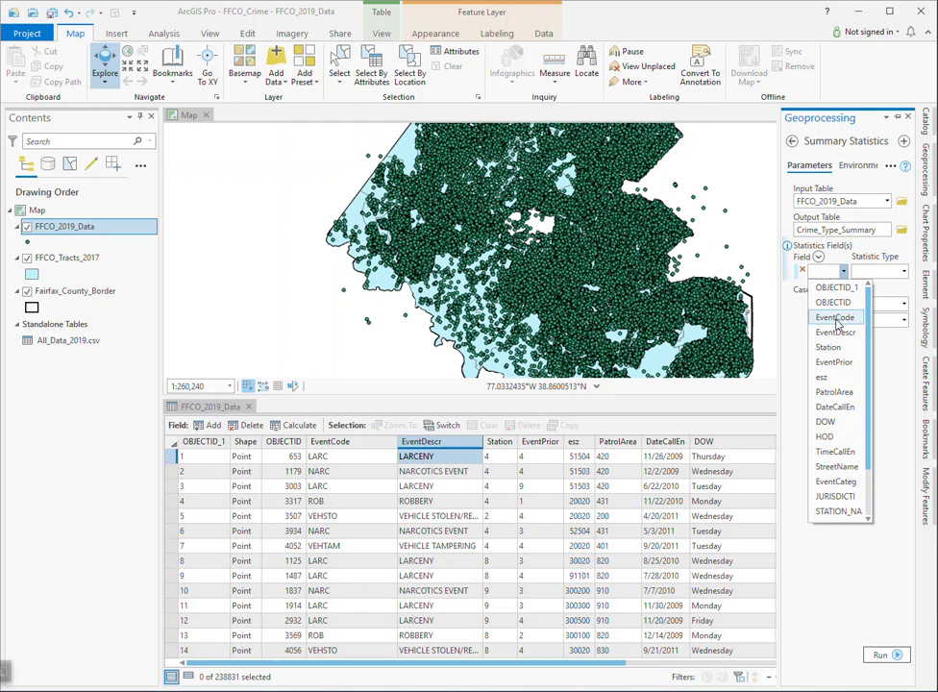
pyautogui.click(837, 335)
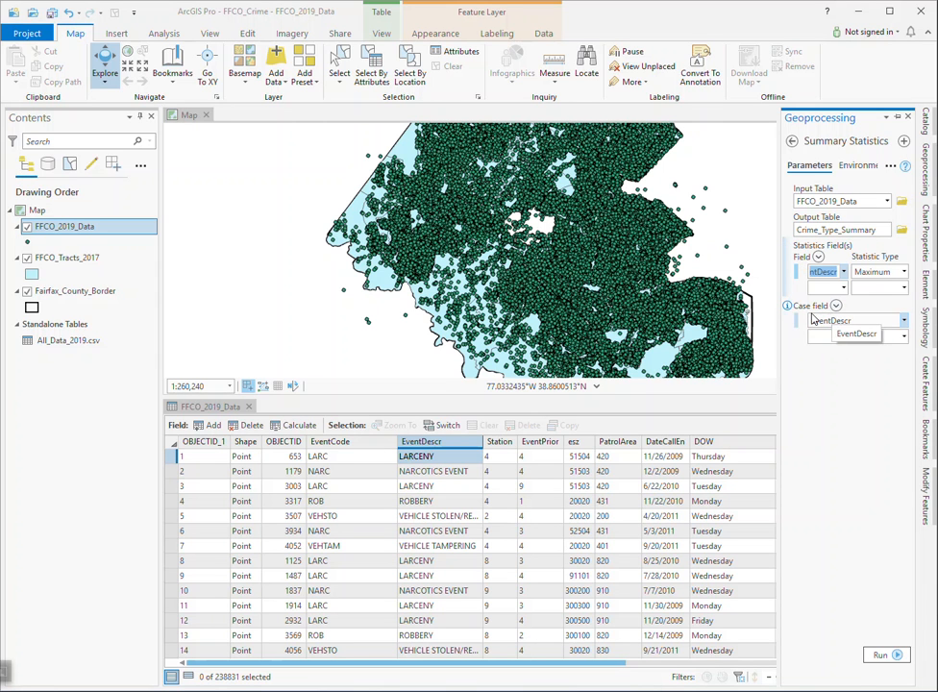
pyautogui.click(878, 655)
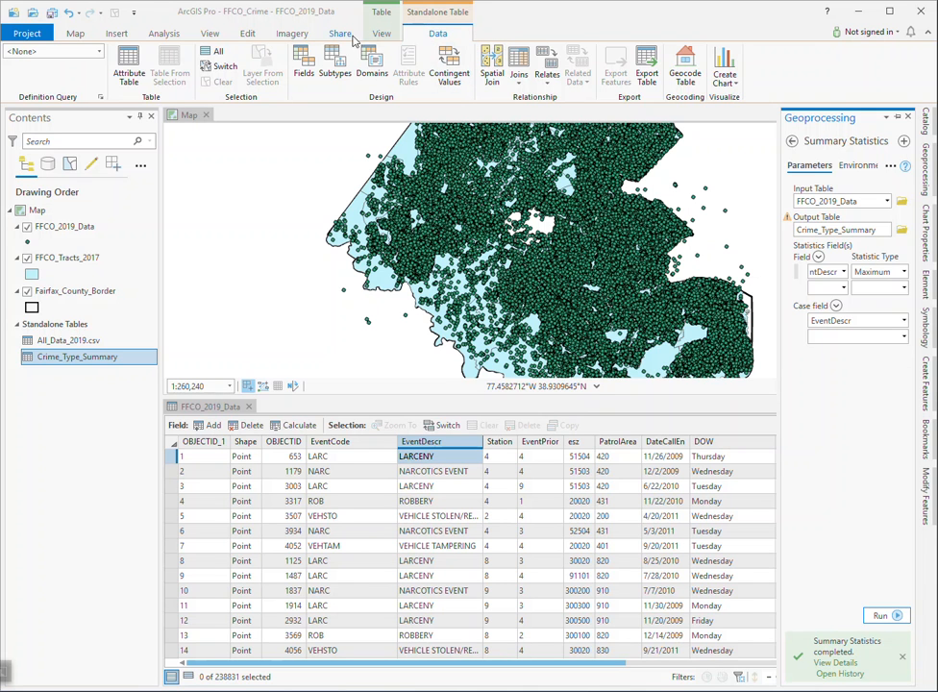
# Step: Open the Crime_Type_Summary standalone table and look through its crime types and frequencies
pyautogui.click(292, 34)
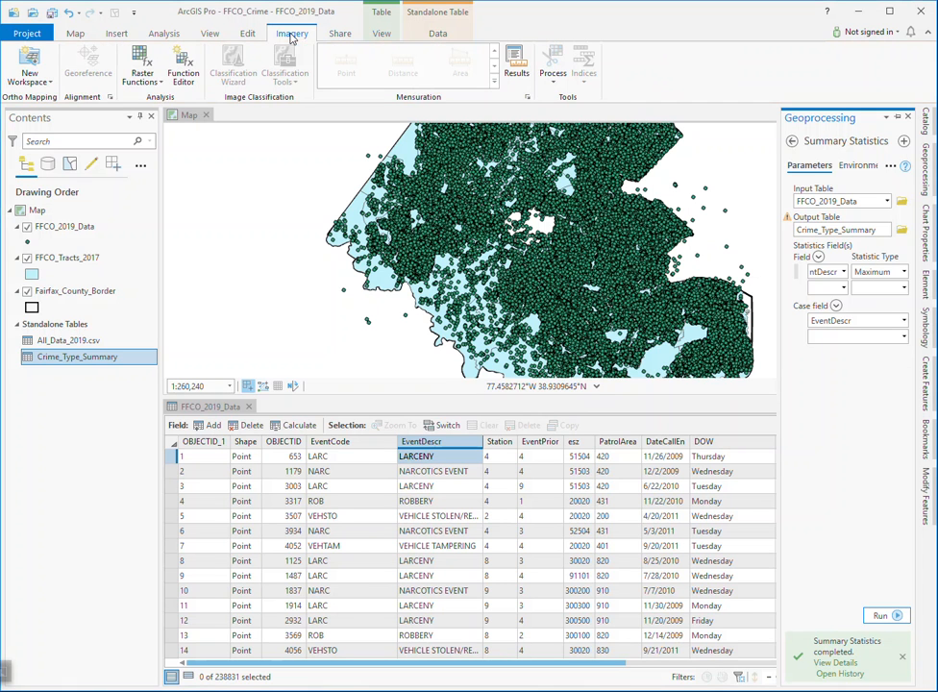
pyautogui.click(438, 33)
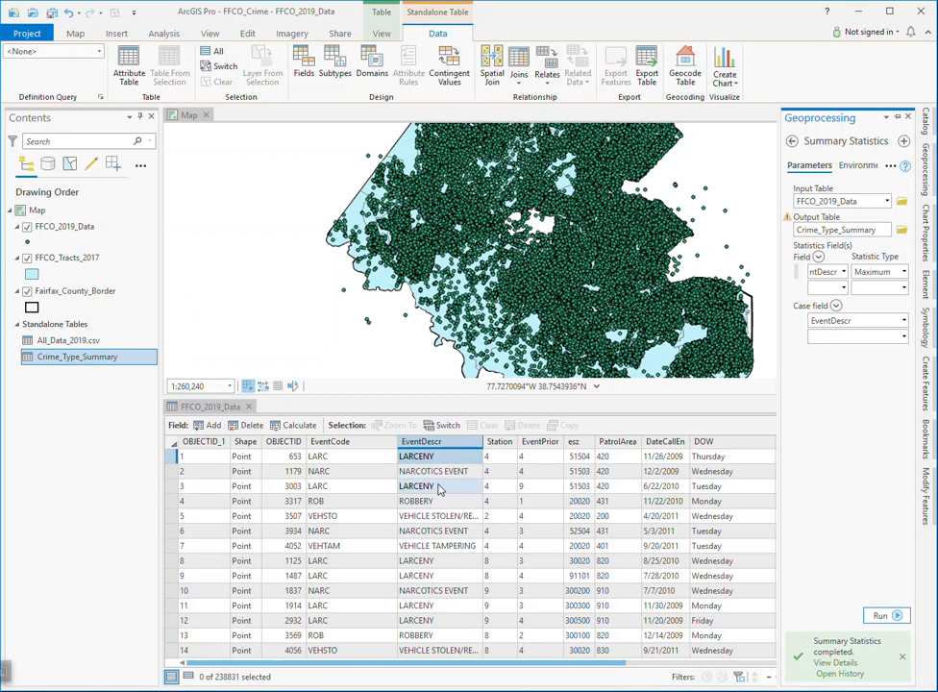
pyautogui.rightClick(69, 362)
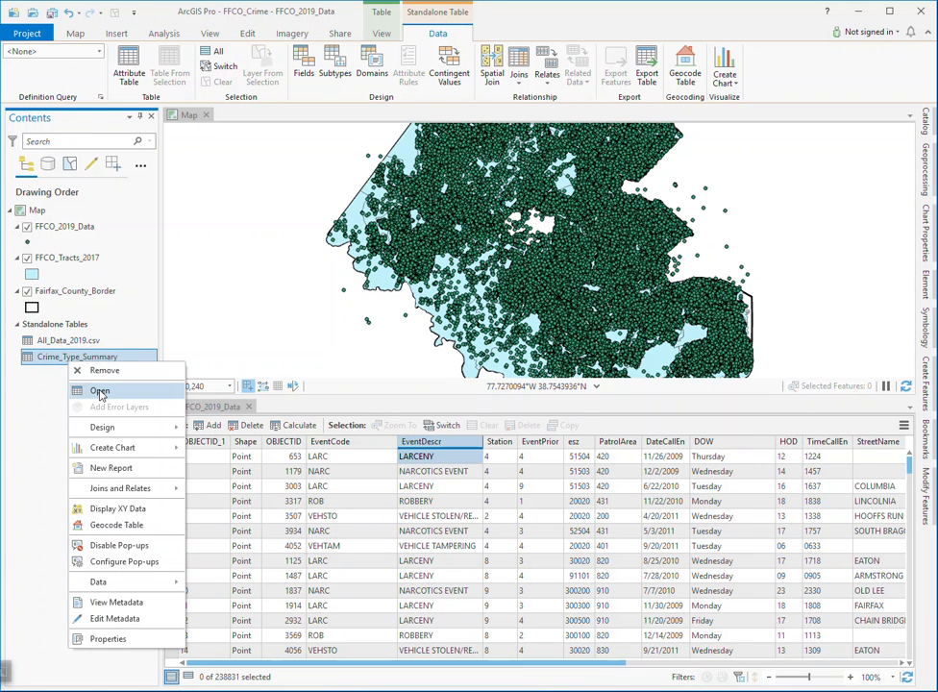
pyautogui.click(100, 392)
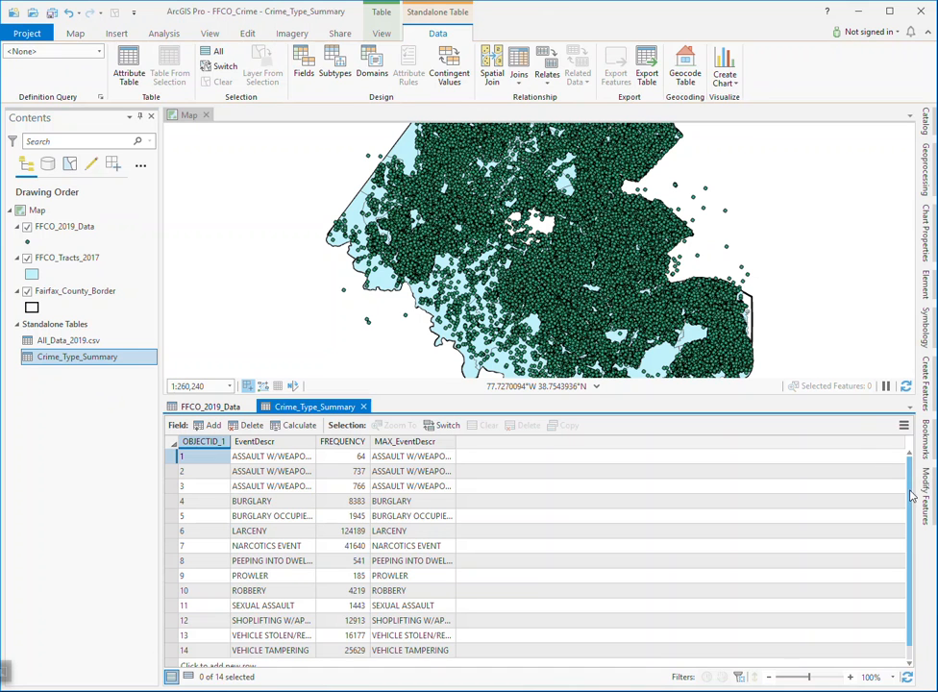
pyautogui.scroll(-1, 913, 524)
pyautogui.scroll(1, 919, 524)
# Step: Create a bar chart from the Crime_Type_Summary table
pyautogui.click(728, 73)
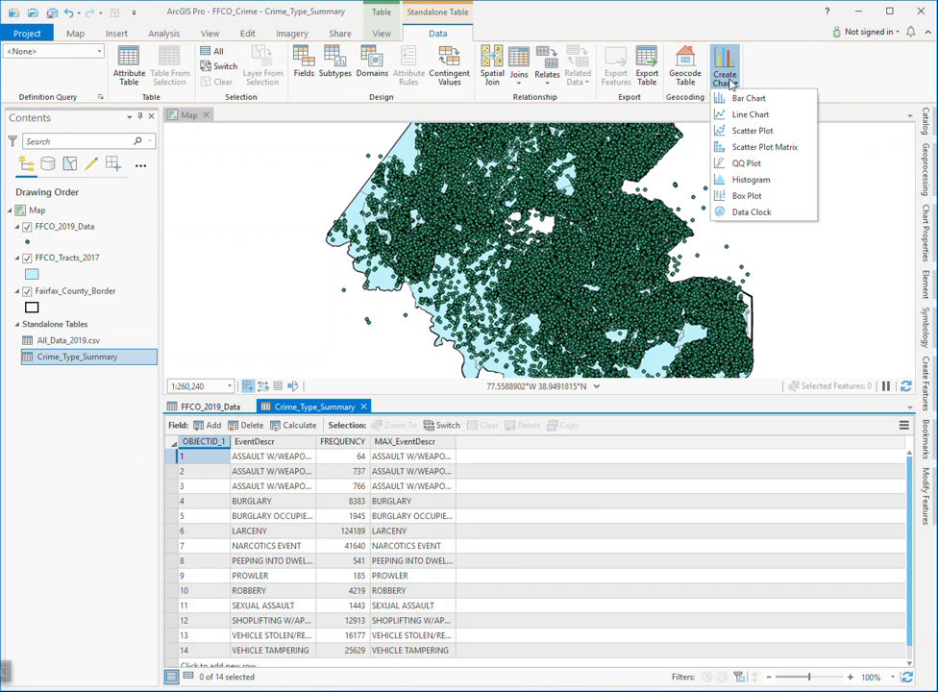
pyautogui.click(747, 100)
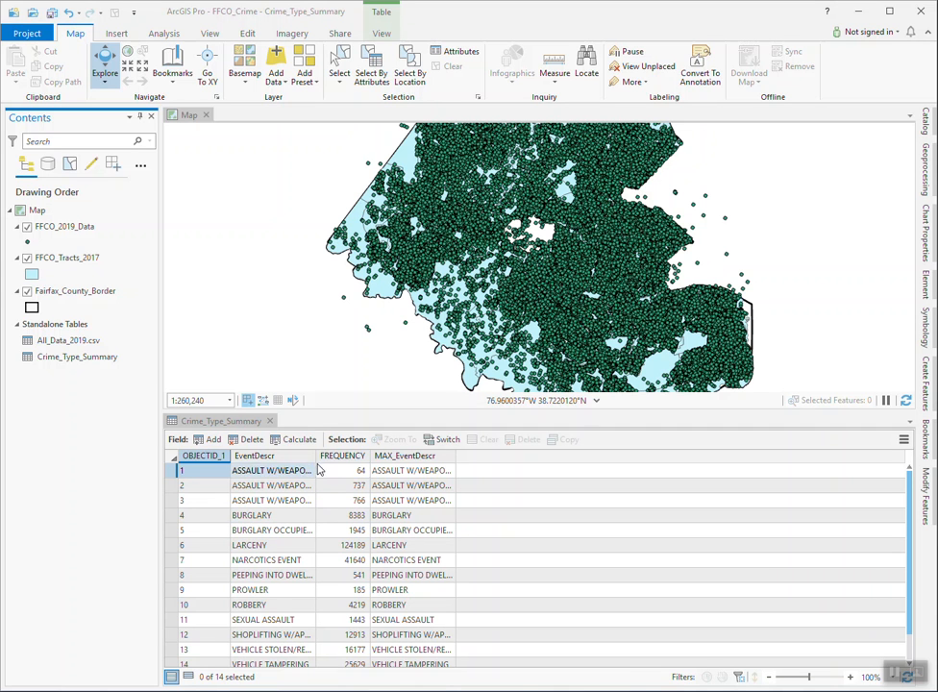
pyautogui.moveTo(330, 469)
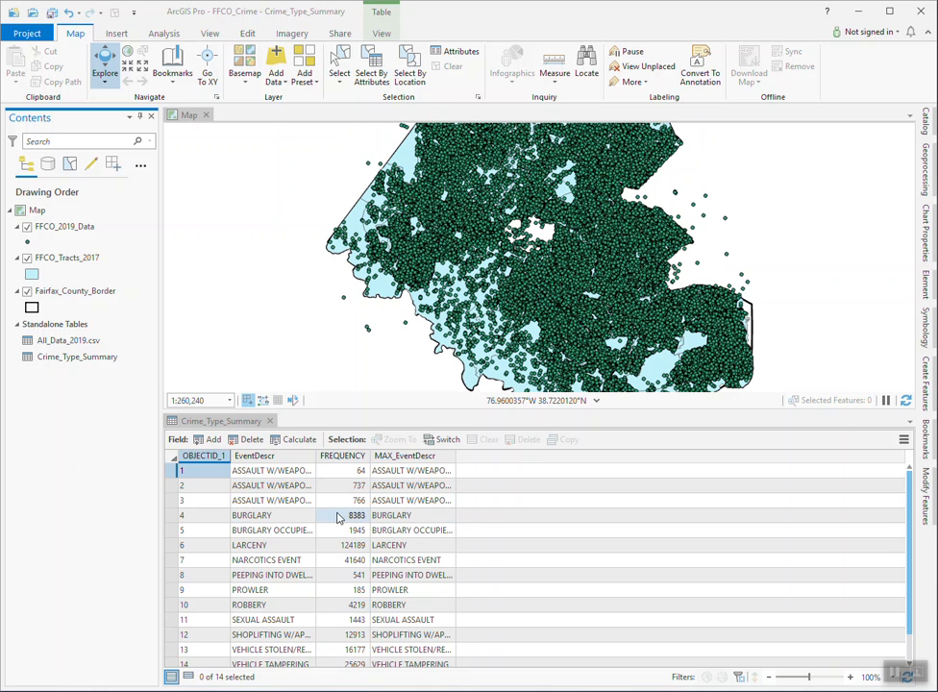
pyautogui.click(68, 362)
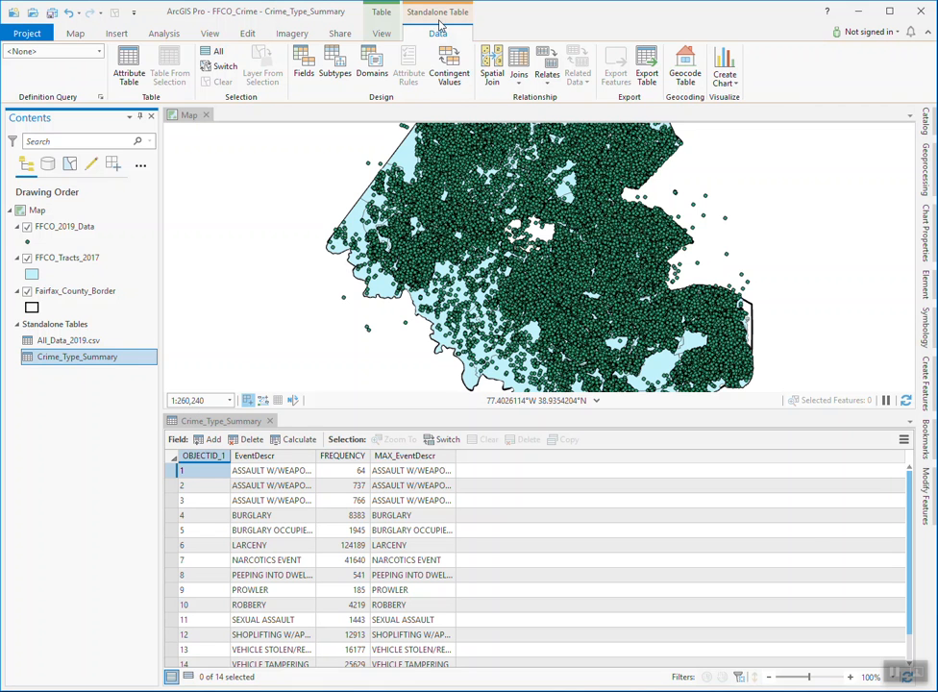
pyautogui.click(733, 76)
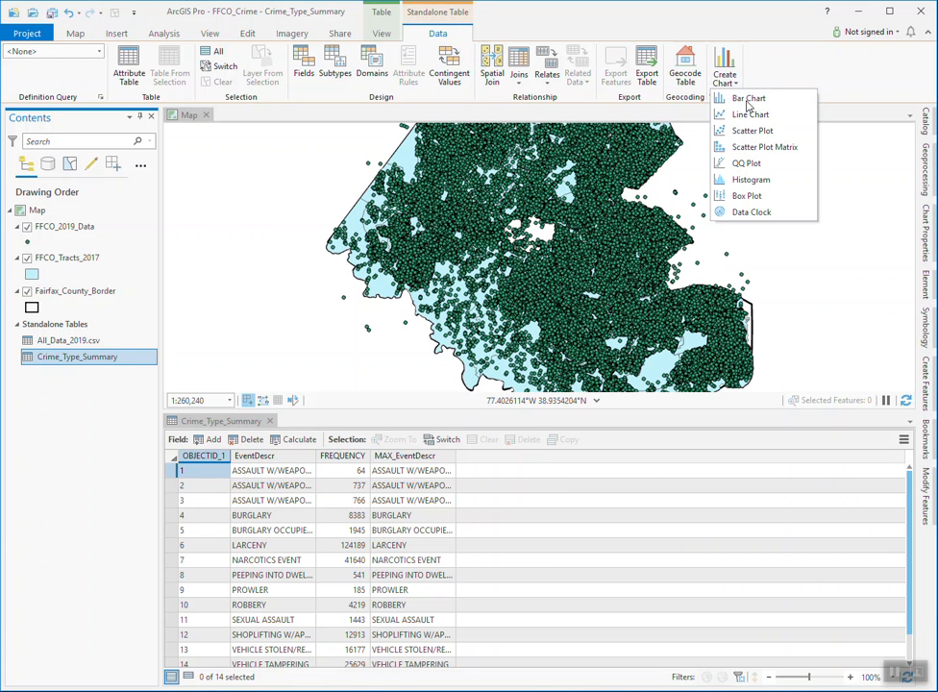
pyautogui.click(742, 98)
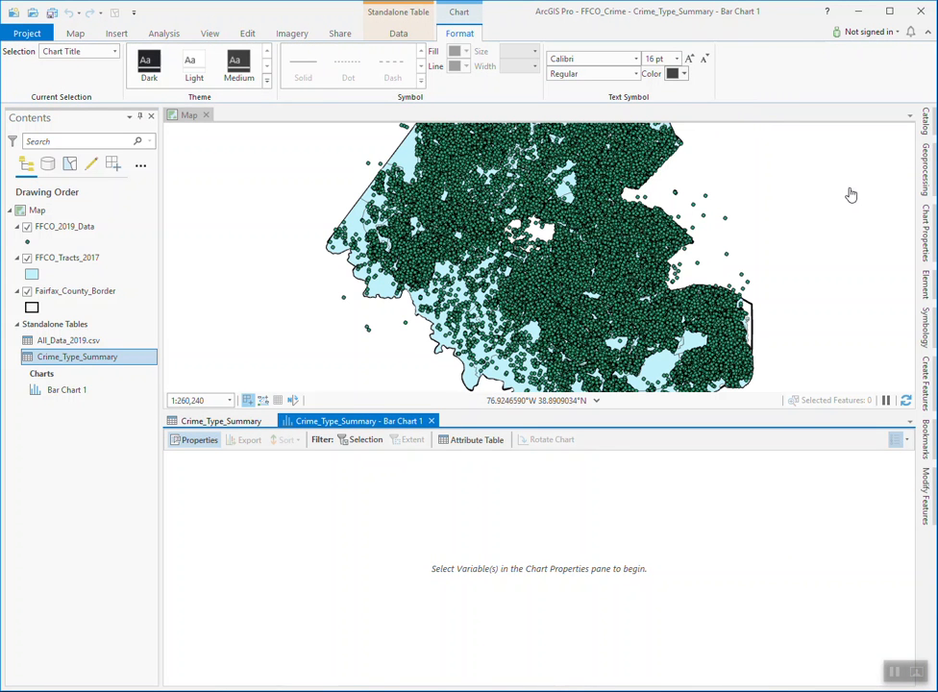
# Step: In the bar chart's properties, set the category to EventDescr and the aggregation to Count
pyautogui.click(928, 225)
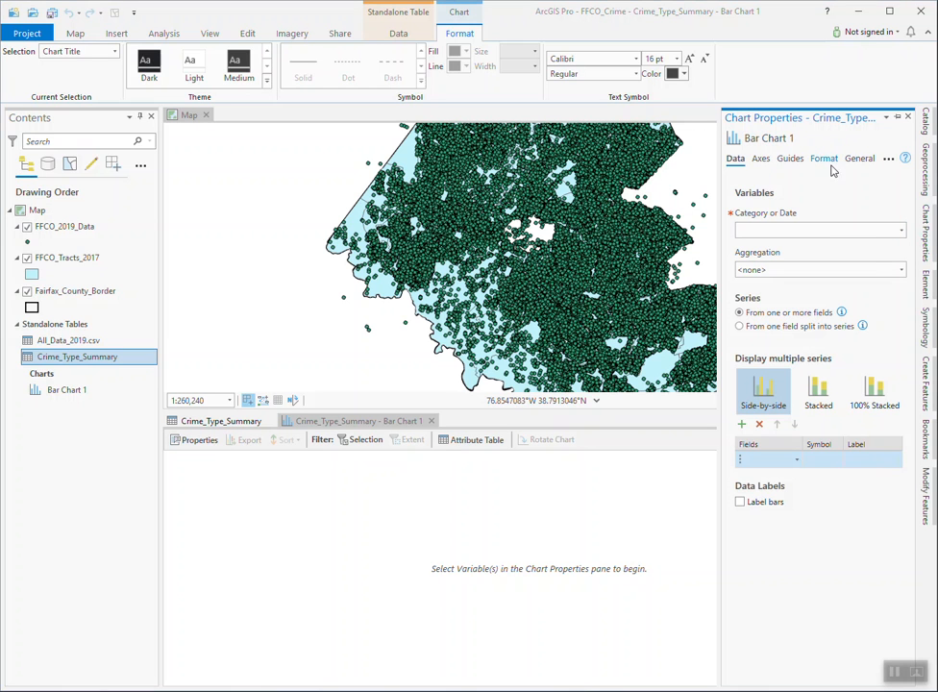
pyautogui.click(899, 231)
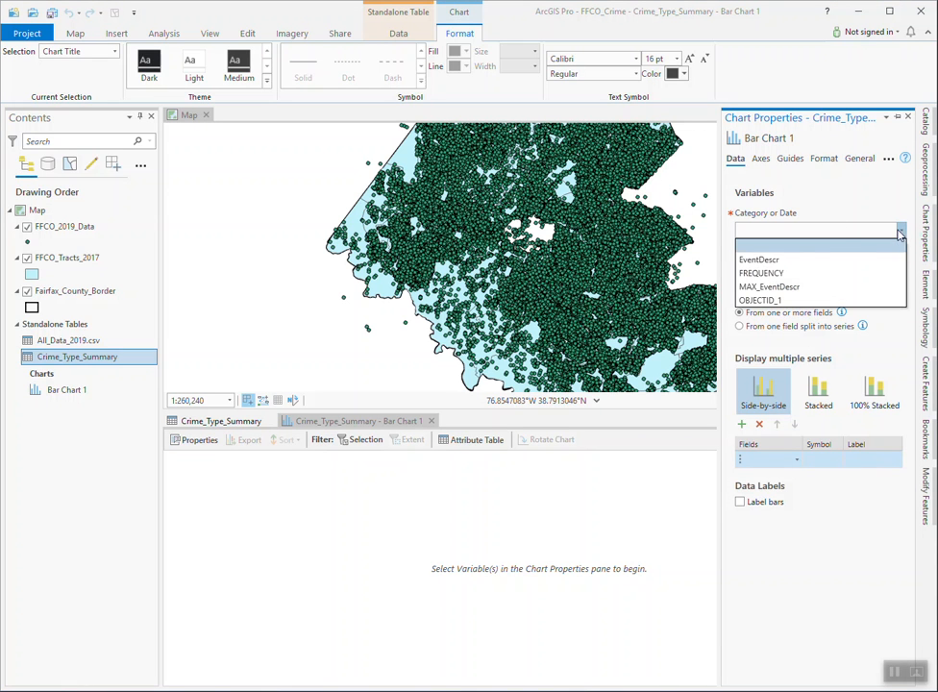
pyautogui.click(779, 260)
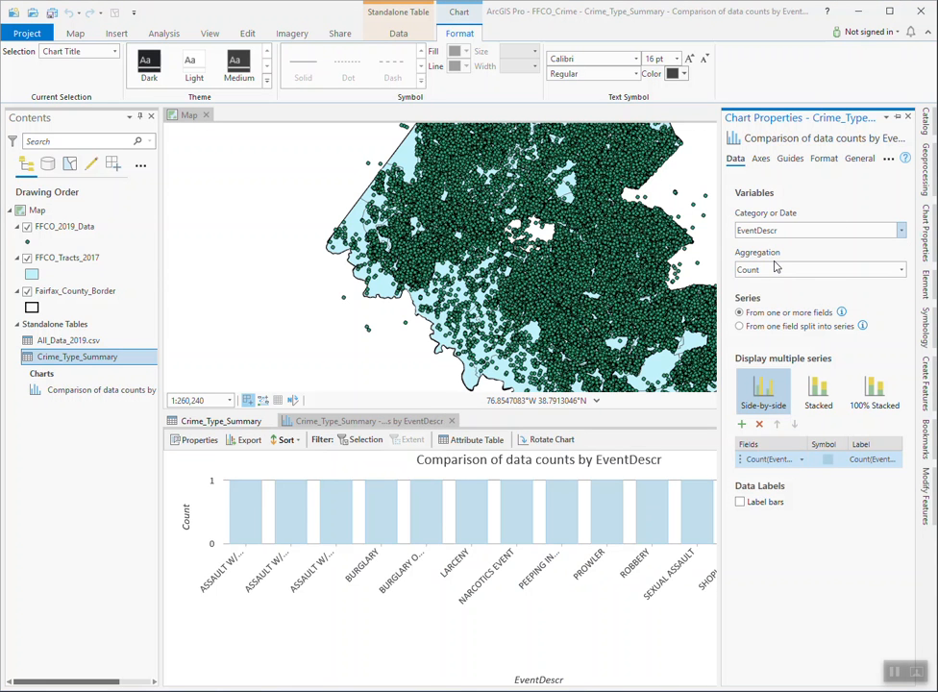
pyautogui.click(901, 270)
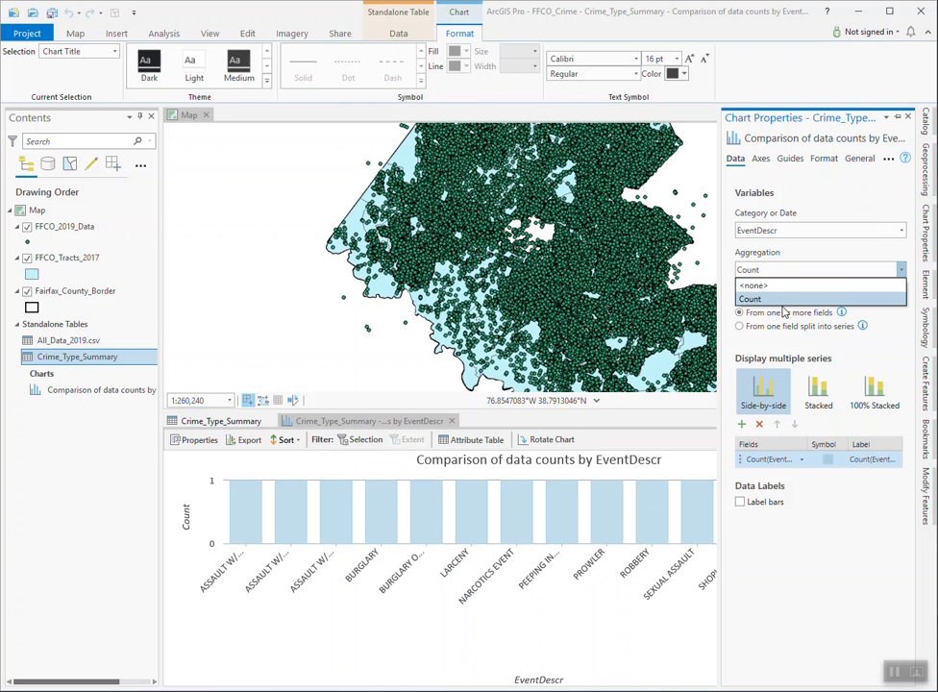
pyautogui.click(760, 300)
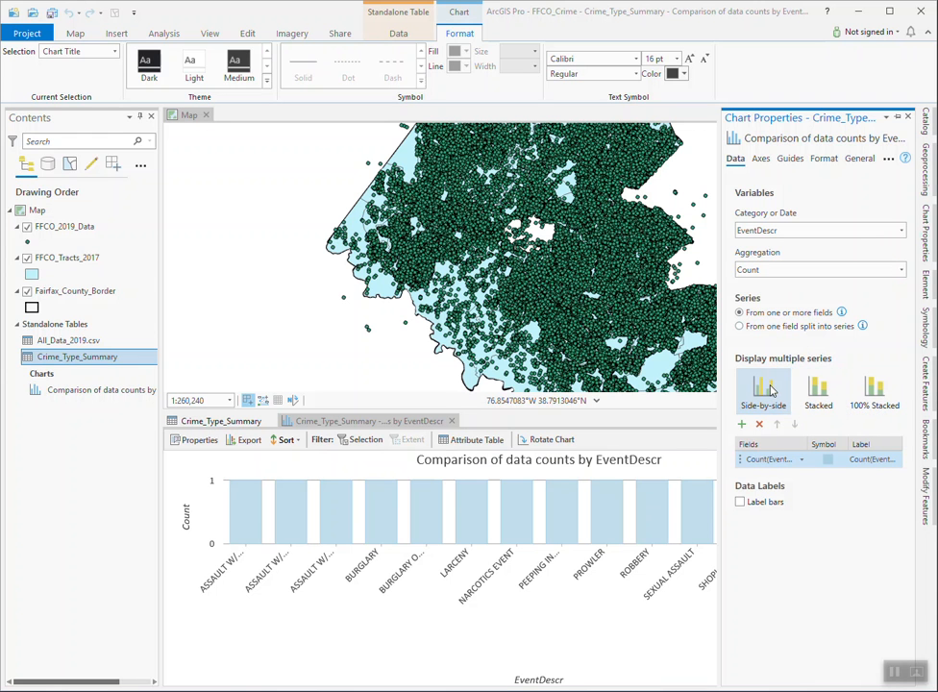
# Step: Set the bar chart's series field to FREQUENCY and turn on labels for the bars
pyautogui.click(803, 461)
pyautogui.click(804, 460)
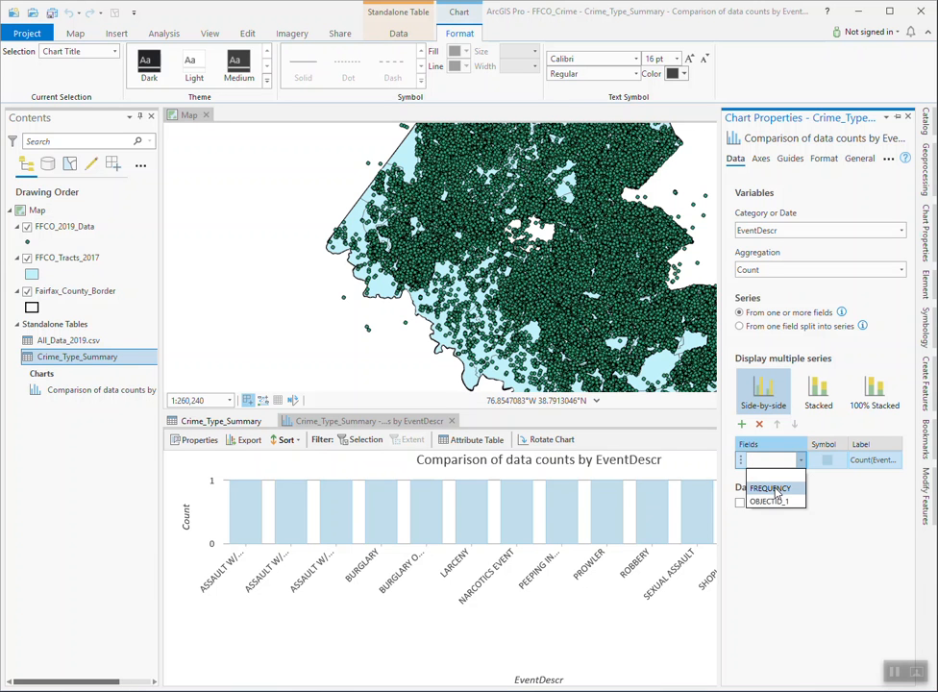
pyautogui.click(776, 489)
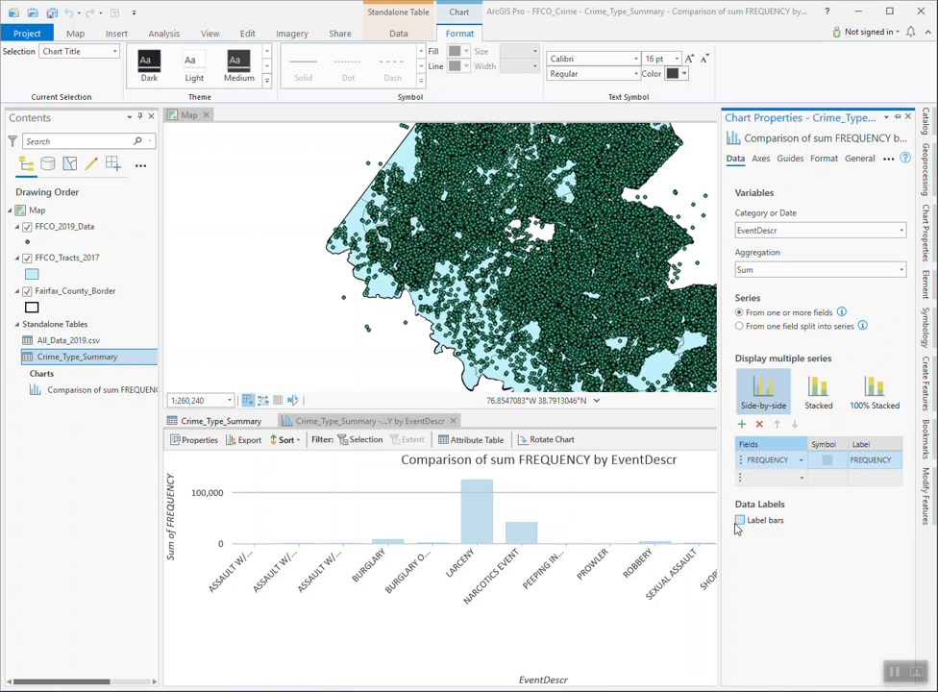
pyautogui.click(740, 521)
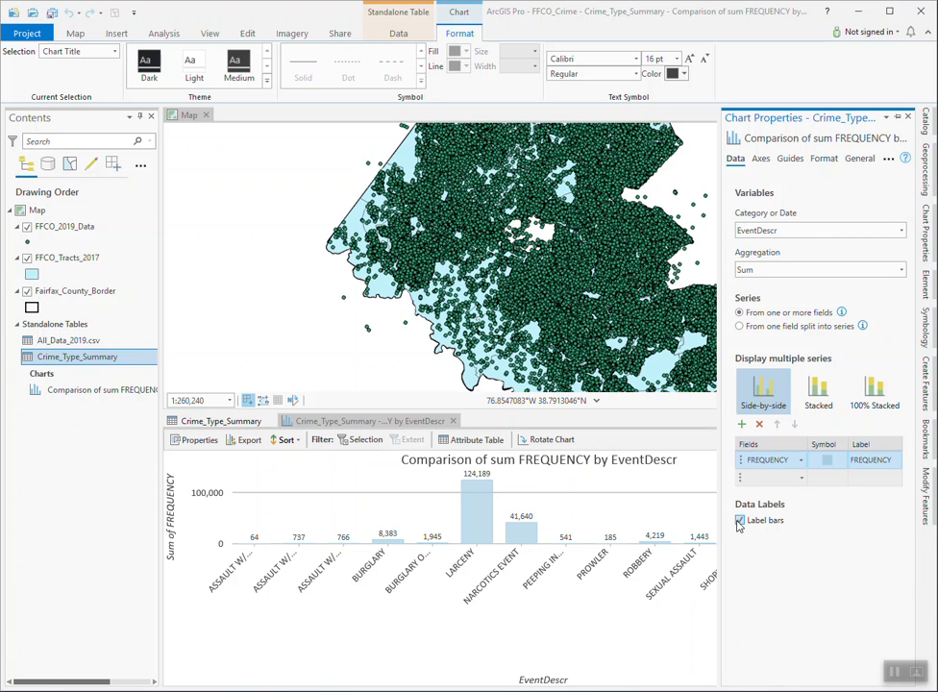
pyautogui.click(740, 522)
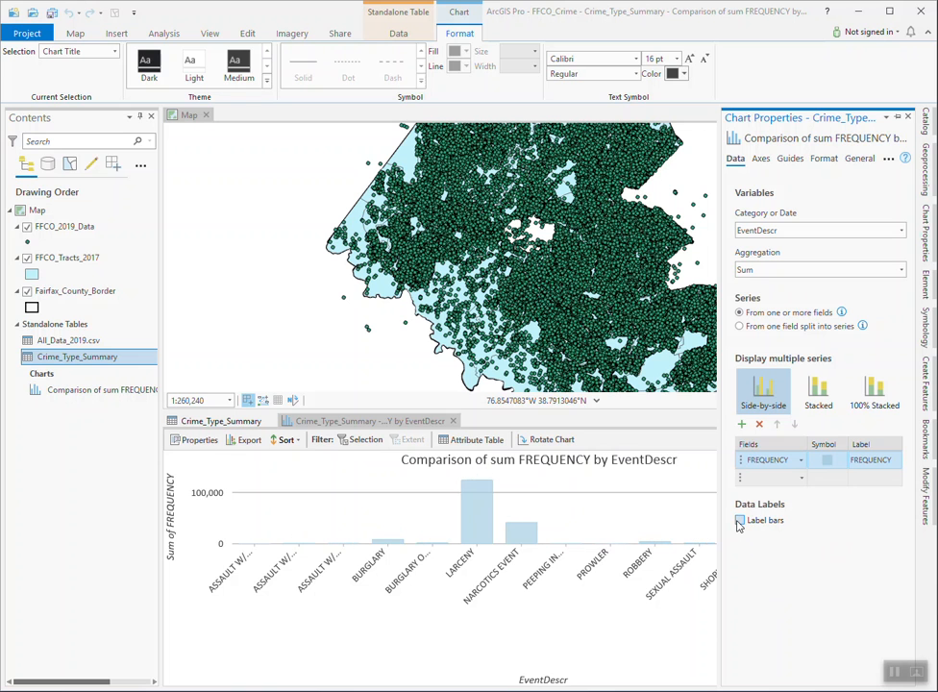
pyautogui.click(739, 521)
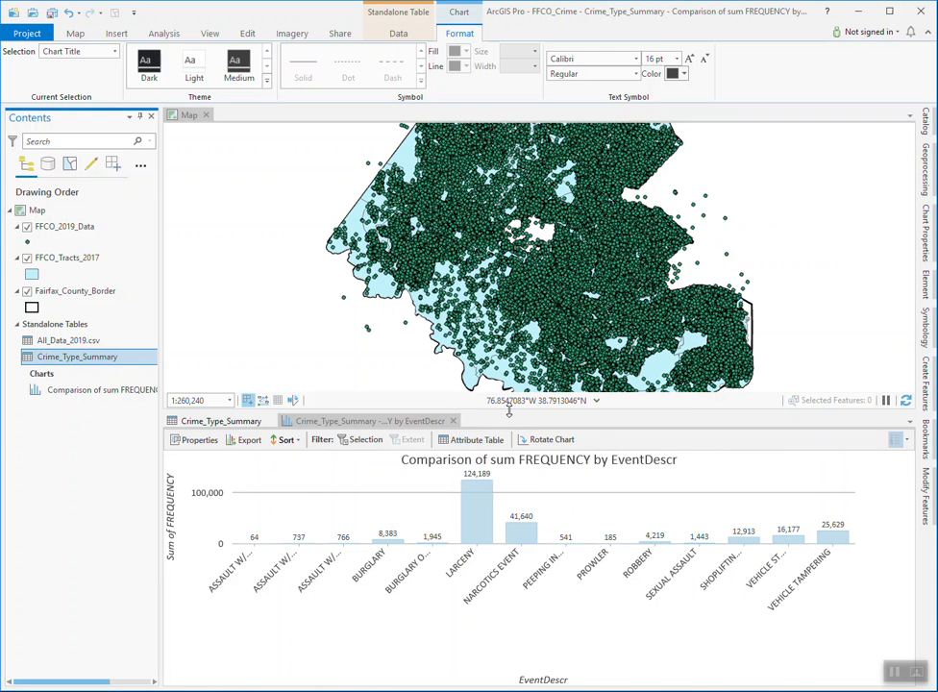
# Step: Enlarge the chart view in height at the map view's expense, leaving only a narrow strip of map
pyautogui.moveTo(509, 411); pyautogui.dragTo(511, 351)
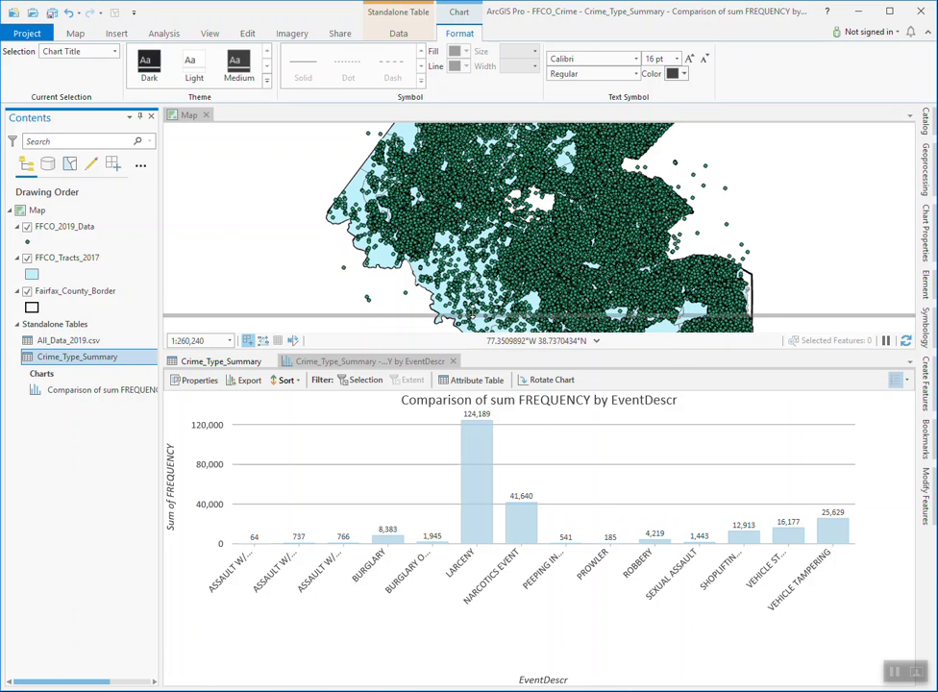
pyautogui.moveTo(472, 352); pyautogui.dragTo(470, 302)
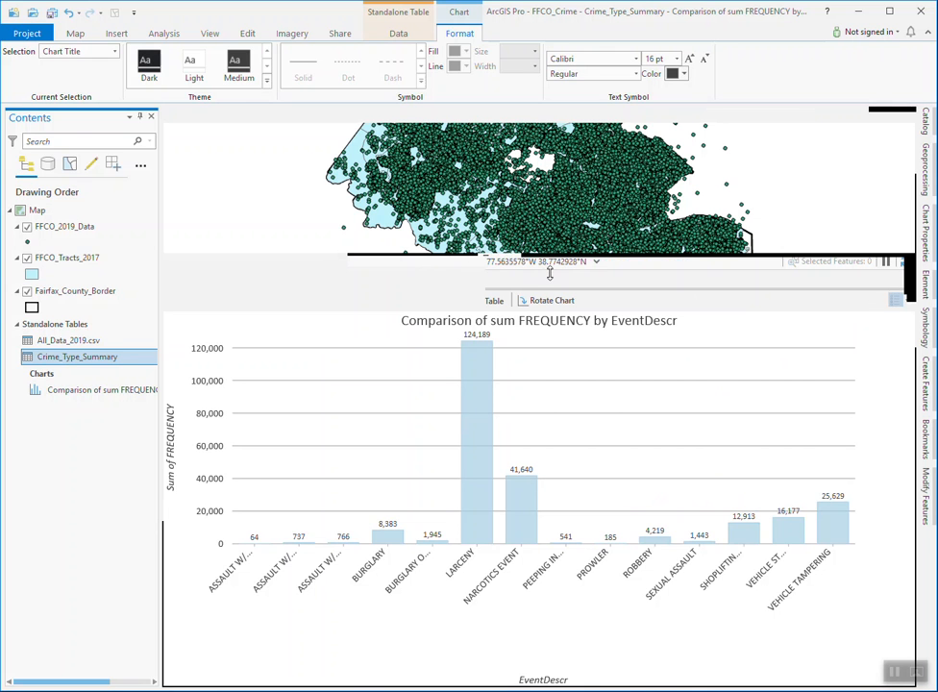
pyautogui.moveTo(598, 271); pyautogui.dragTo(598, 220)
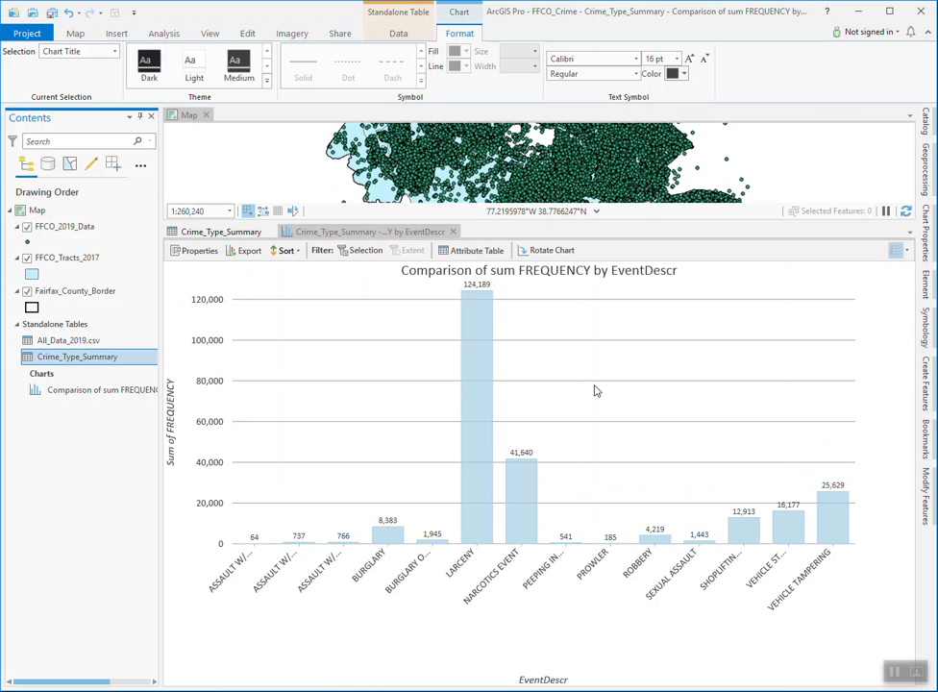
pyautogui.moveTo(606, 222); pyautogui.dragTo(609, 192)
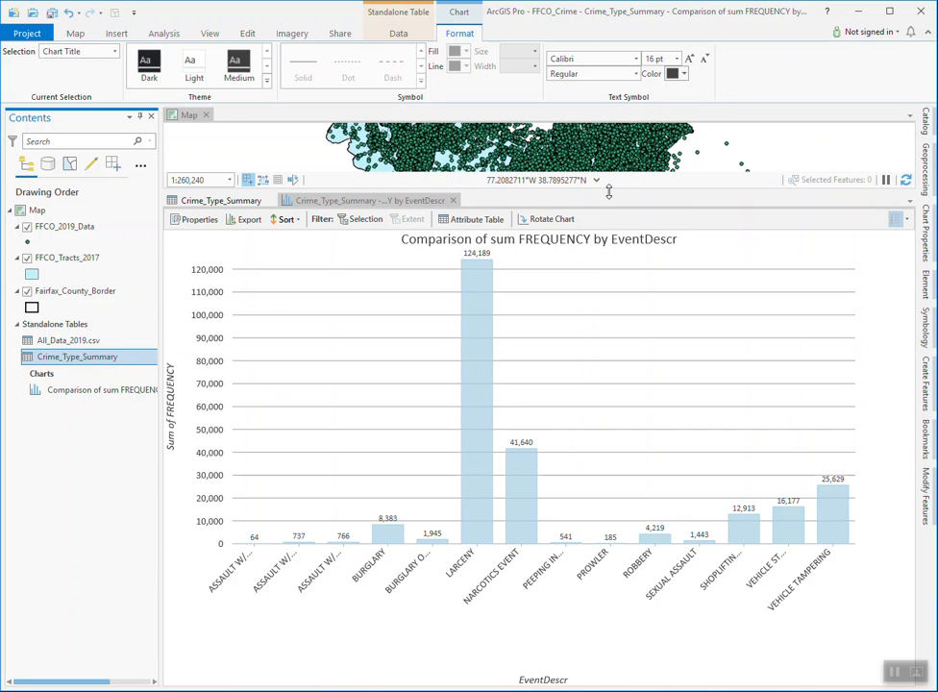